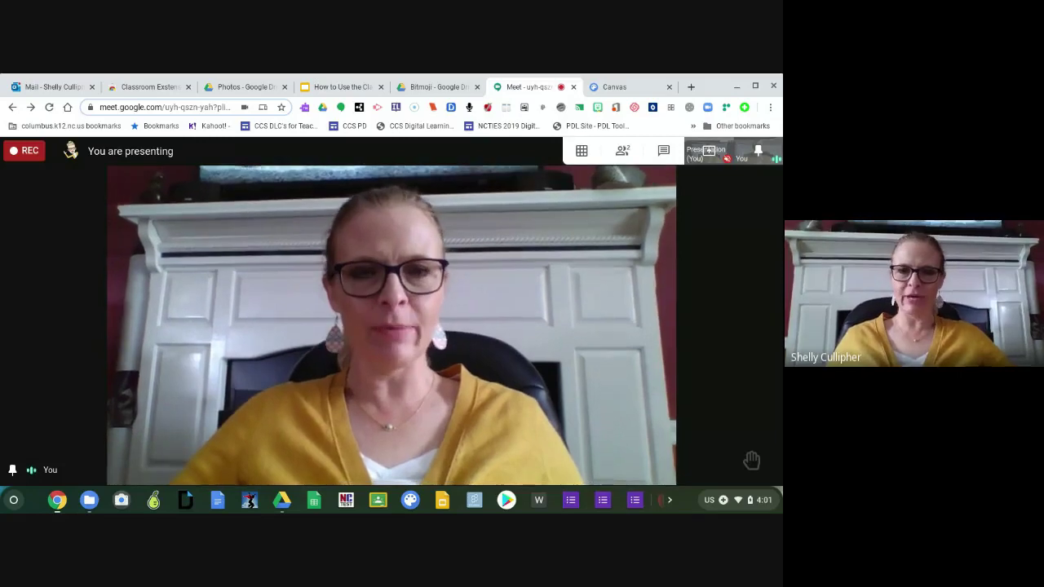
Step: Raise your hand in the meeting and lower it again, repeating this a second time
{"action": "mouse_move", "coordinate": [723, 345]}
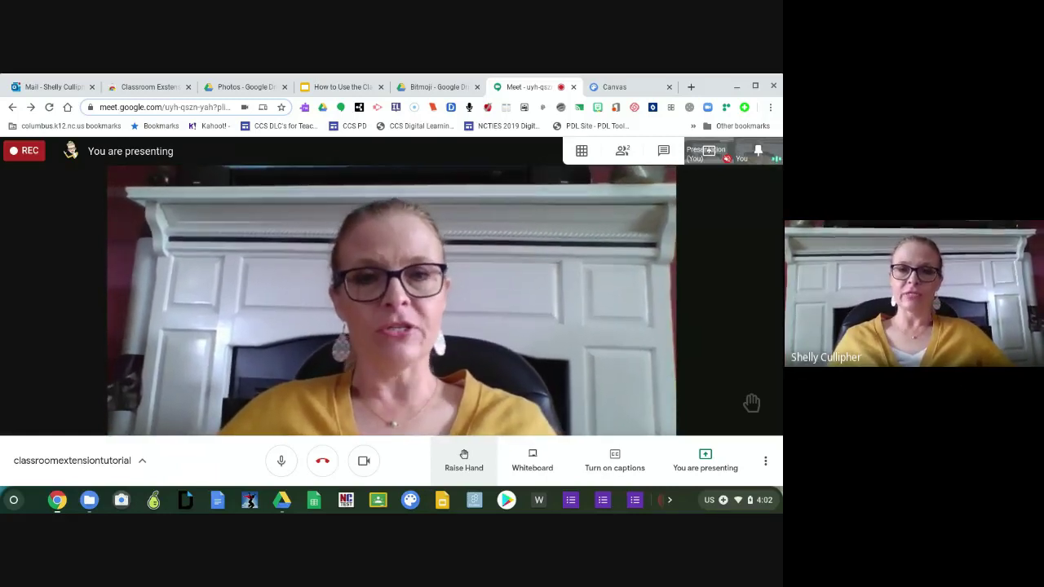
{"action": "left_click", "coordinate": [463, 456]}
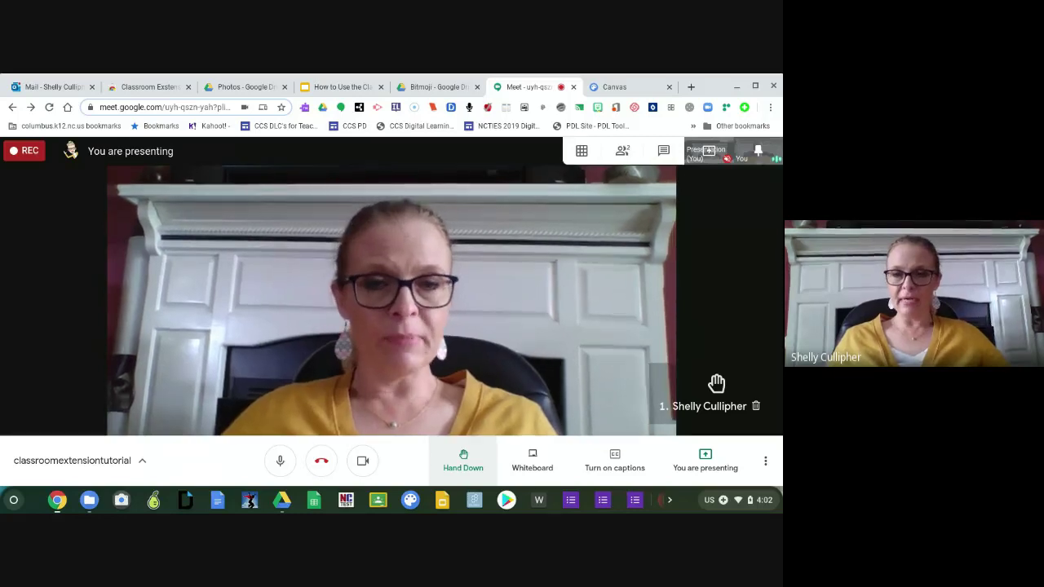
{"action": "left_click", "coordinate": [469, 461]}
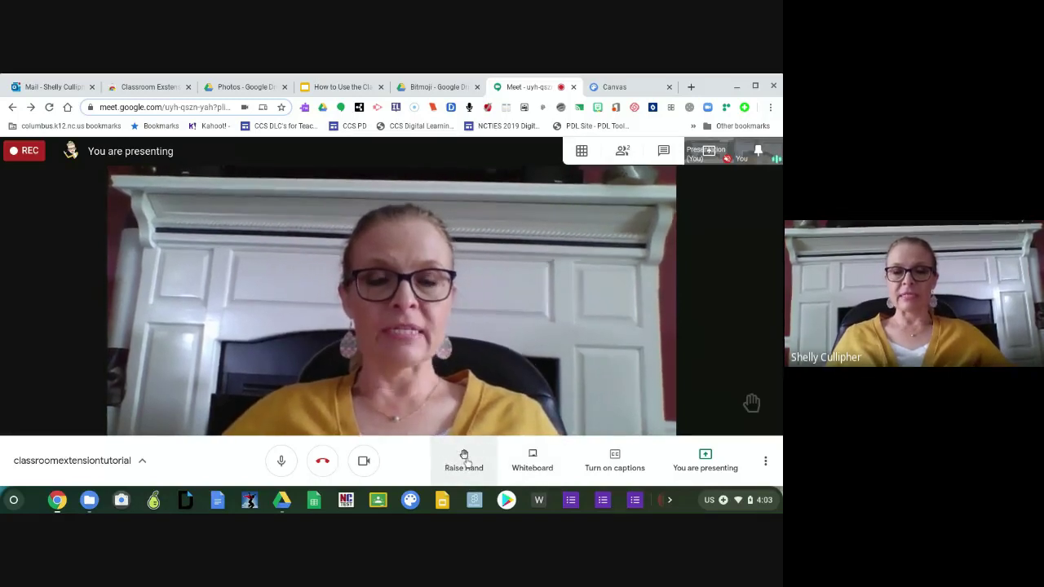
{"action": "left_click", "coordinate": [464, 460]}
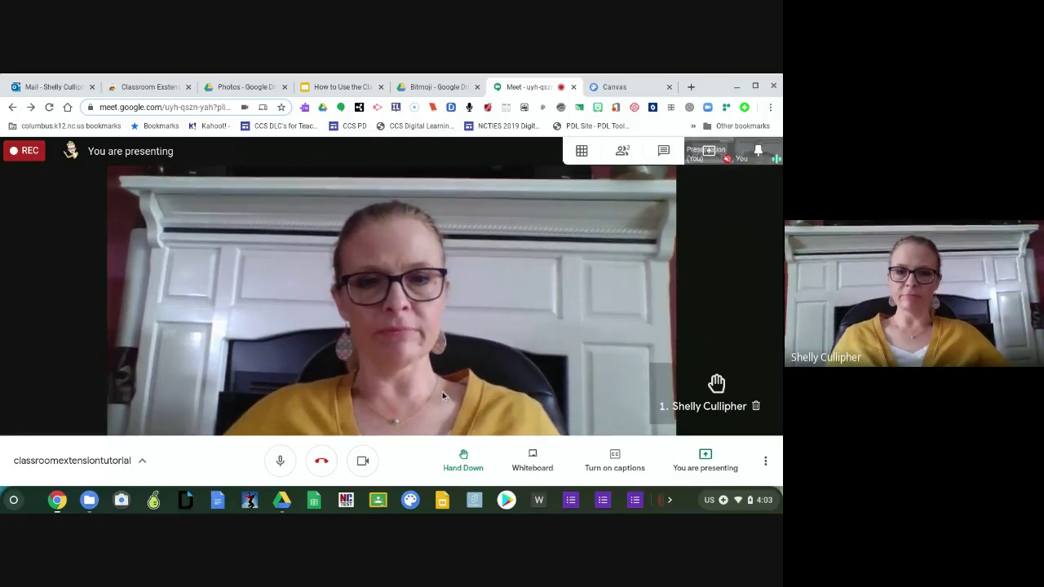
{"action": "left_click", "coordinate": [462, 460]}
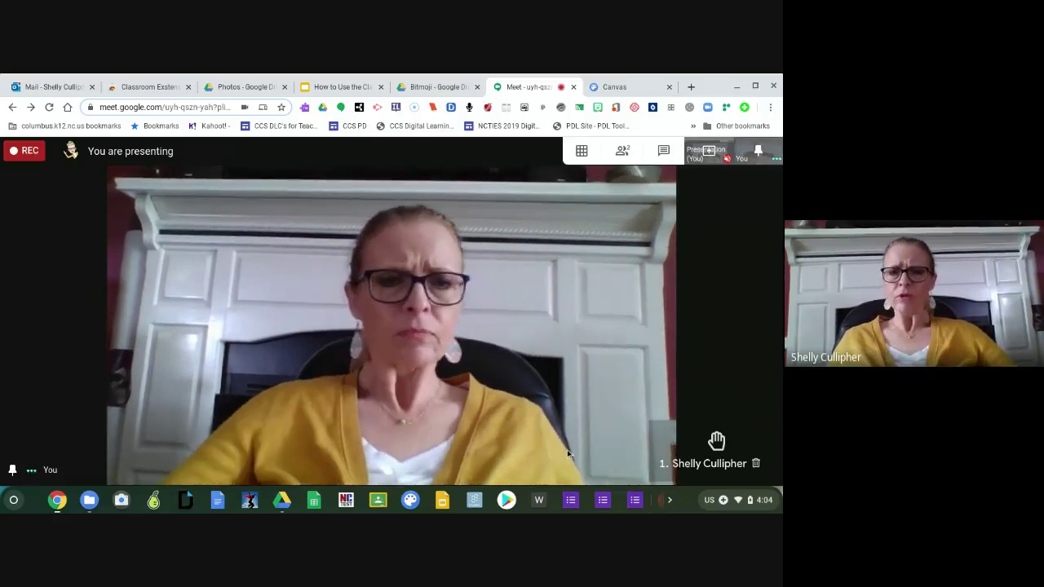
Step: Open the meeting's whiteboard and draw a large, nearly closed oval in its centre with the orange pencil
{"action": "mouse_move", "coordinate": [581, 446]}
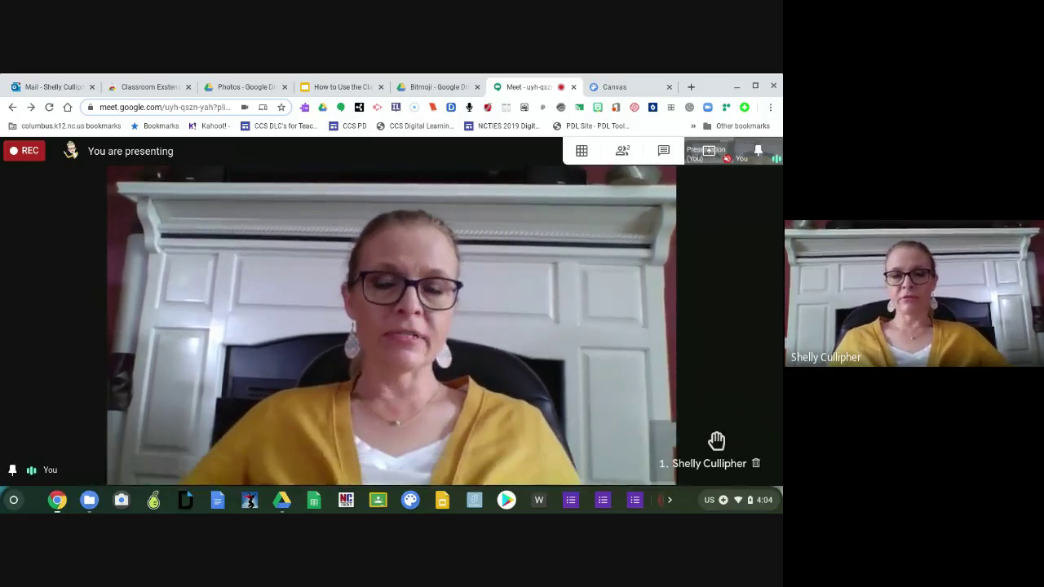
{"action": "mouse_move", "coordinate": [532, 457]}
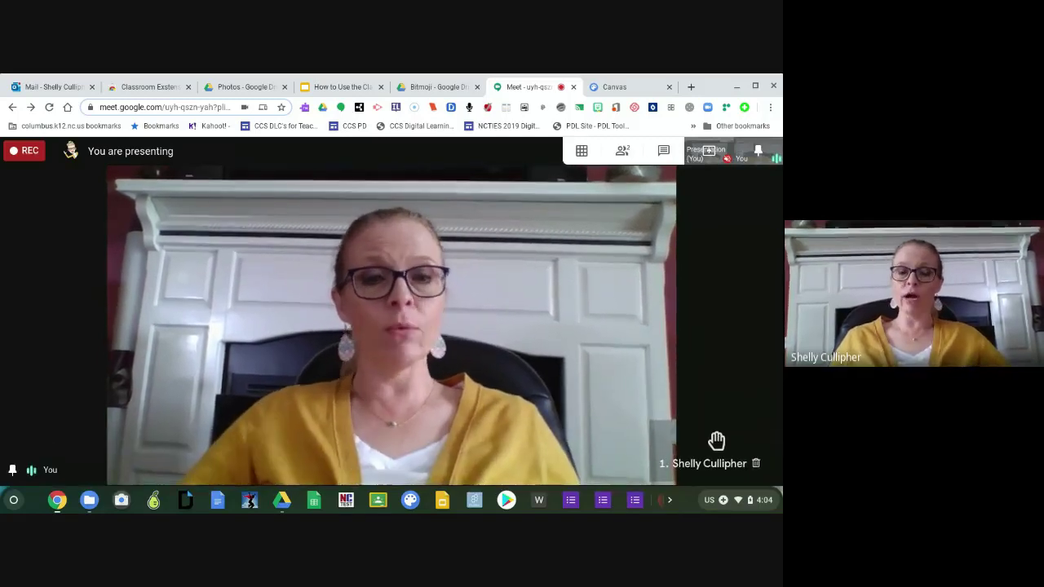
{"action": "mouse_move", "coordinate": [497, 474]}
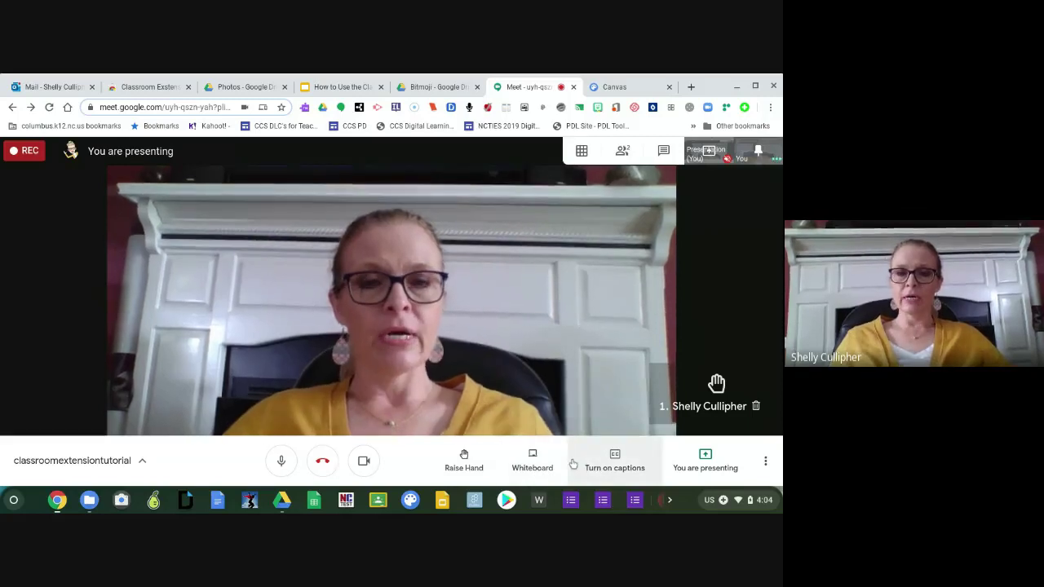
{"action": "left_click", "coordinate": [530, 458]}
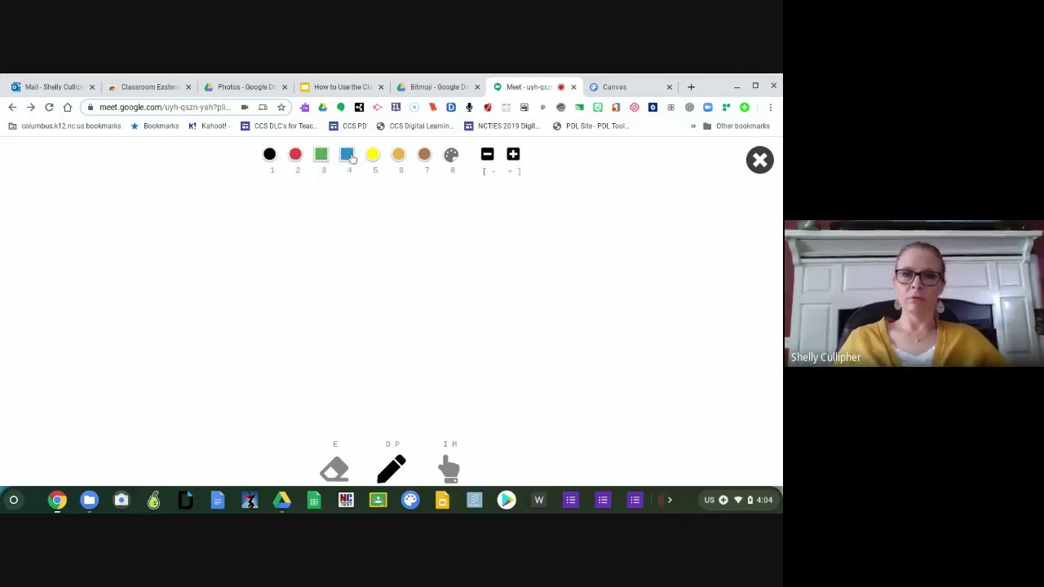
{"action": "left_click", "coordinate": [397, 157]}
{"action": "left_click_drag", "start_coordinate": [380, 304], "coordinate": [291, 324]}
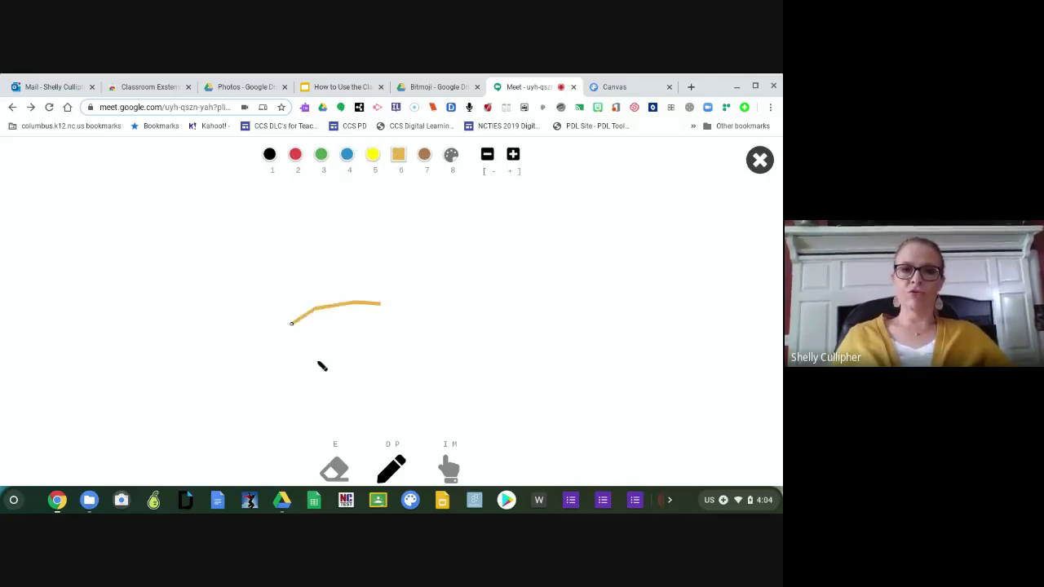
{"action": "mouse_move", "coordinate": [319, 363]}
{"action": "left_mouse_down"}
{"action": "mouse_move", "coordinate": [422, 311]}
{"action": "mouse_move", "coordinate": [408, 304]}
{"action": "left_mouse_up"}
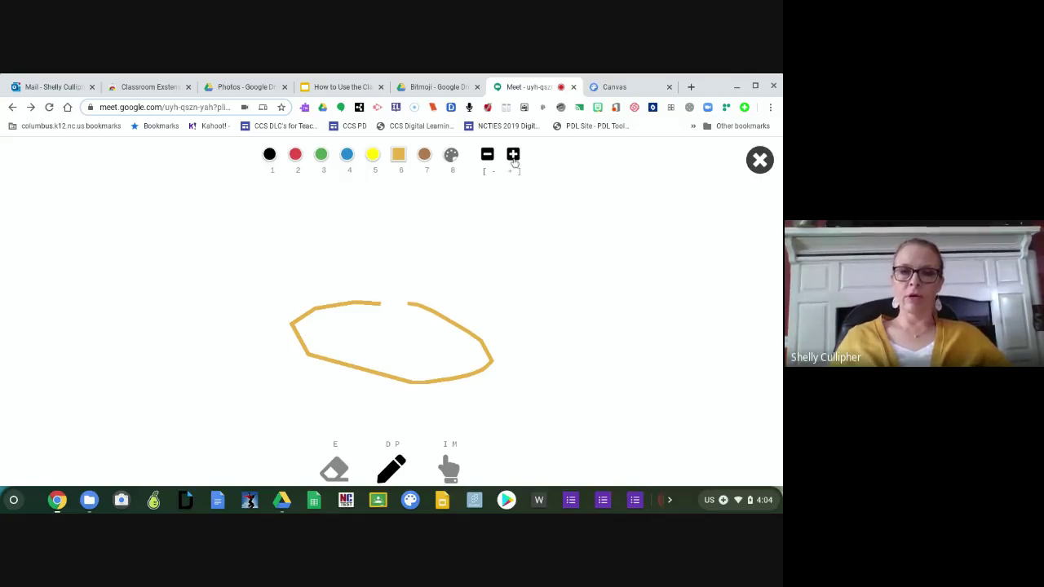
Step: Draw a flat-topped, bowl-like shape above the oval with a thicker orange line, and erase the oval
{"action": "mouse_move", "coordinate": [223, 196]}
{"action": "left_mouse_down"}
{"action": "mouse_move", "coordinate": [408, 223]}
{"action": "mouse_move", "coordinate": [235, 237]}
{"action": "mouse_move", "coordinate": [234, 207]}
{"action": "left_mouse_up"}
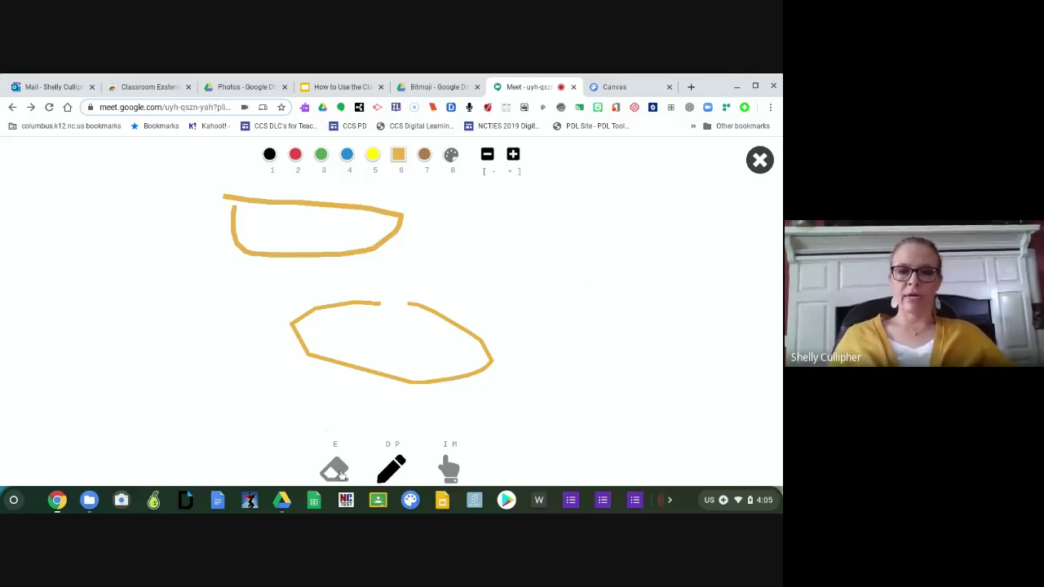
{"action": "left_click", "coordinate": [338, 473]}
{"action": "mouse_move", "coordinate": [422, 305]}
{"action": "left_mouse_down"}
{"action": "mouse_move", "coordinate": [391, 302]}
{"action": "mouse_move", "coordinate": [364, 363]}
{"action": "mouse_move", "coordinate": [329, 330]}
{"action": "mouse_move", "coordinate": [364, 307]}
{"action": "mouse_move", "coordinate": [357, 348]}
{"action": "mouse_move", "coordinate": [591, 255]}
{"action": "mouse_move", "coordinate": [543, 347]}
{"action": "mouse_move", "coordinate": [460, 350]}
{"action": "mouse_move", "coordinate": [490, 361]}
{"action": "mouse_move", "coordinate": [459, 329]}
{"action": "mouse_move", "coordinate": [445, 408]}
{"action": "mouse_move", "coordinate": [350, 361]}
{"action": "mouse_move", "coordinate": [426, 383]}
{"action": "mouse_move", "coordinate": [307, 359]}
{"action": "mouse_move", "coordinate": [296, 326]}
{"action": "mouse_move", "coordinate": [316, 347]}
{"action": "left_mouse_up"}
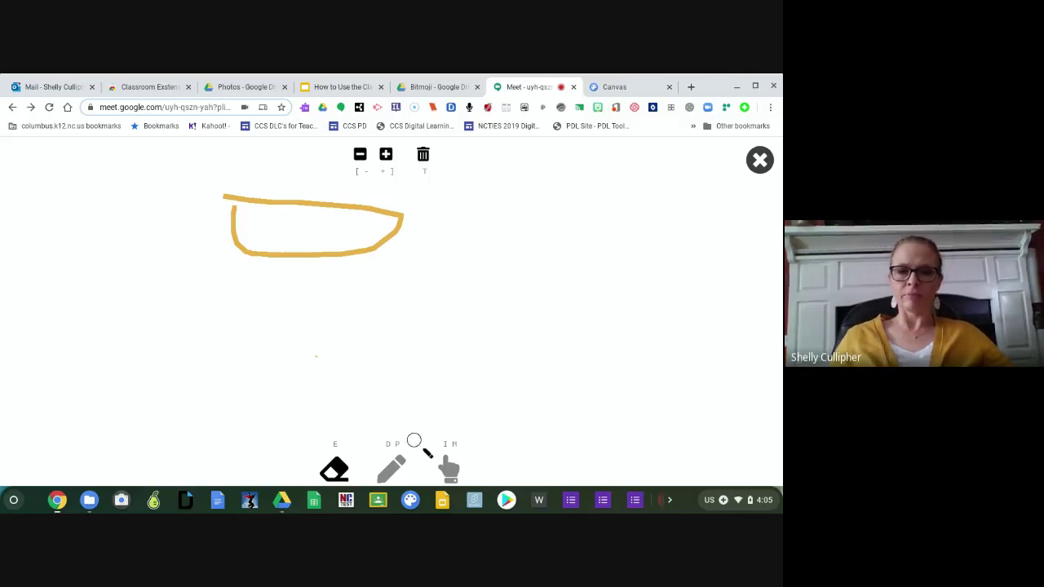
Step: Insert the text "I am learning how to use the whiteboard application" on the whiteboard and save it
{"action": "left_click", "coordinate": [453, 468]}
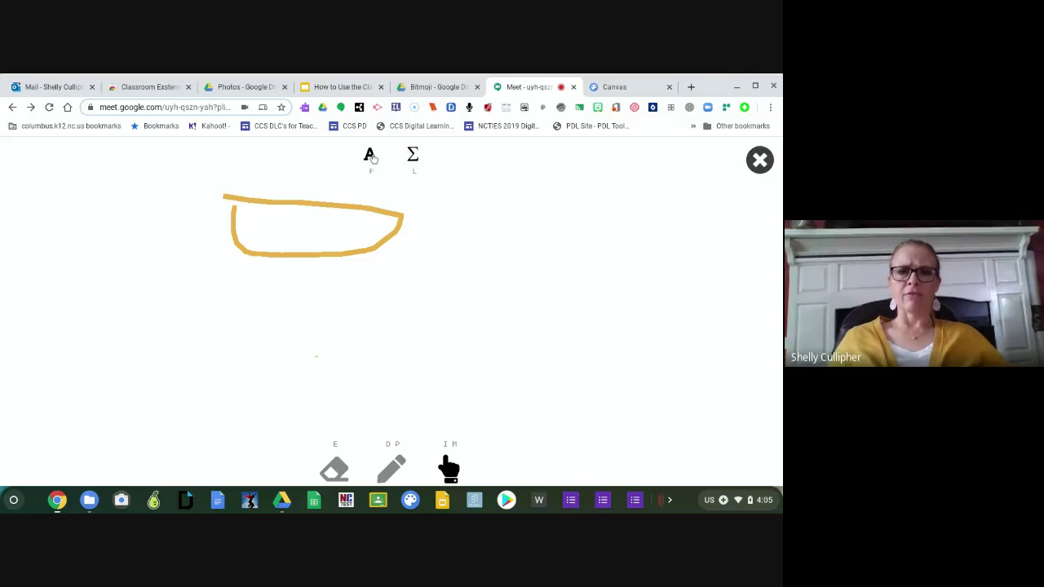
{"action": "left_click", "coordinate": [370, 157]}
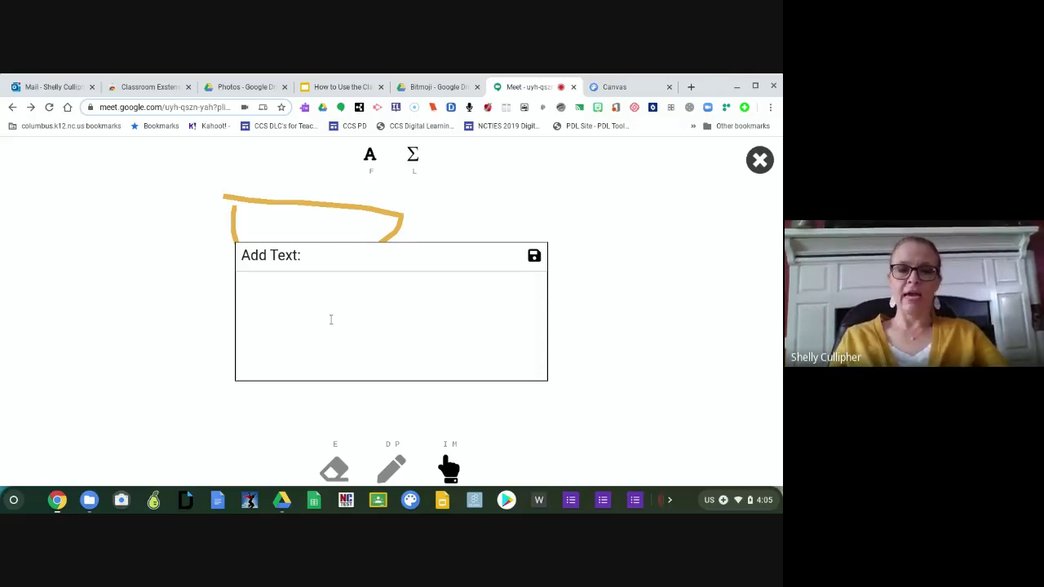
{"action": "type", "text": "m l"}
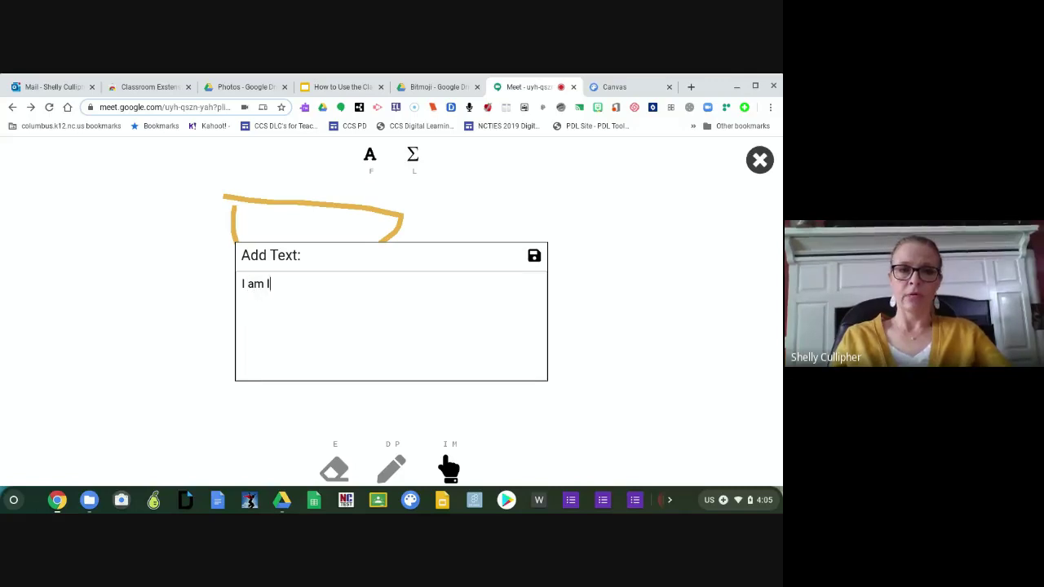
{"action": "type", "text": "earning how to "}
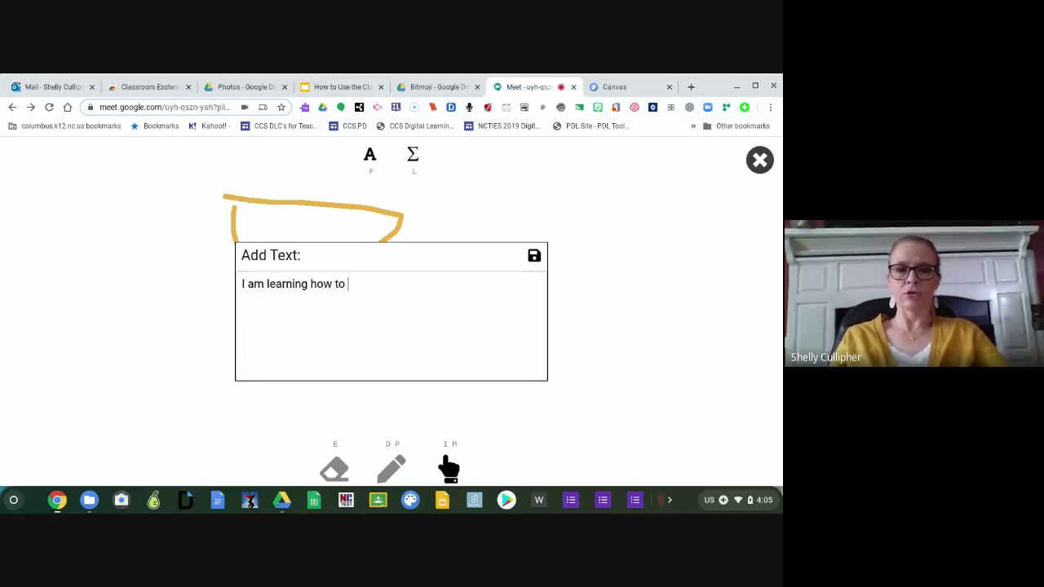
{"action": "type", "text": "use the white"}
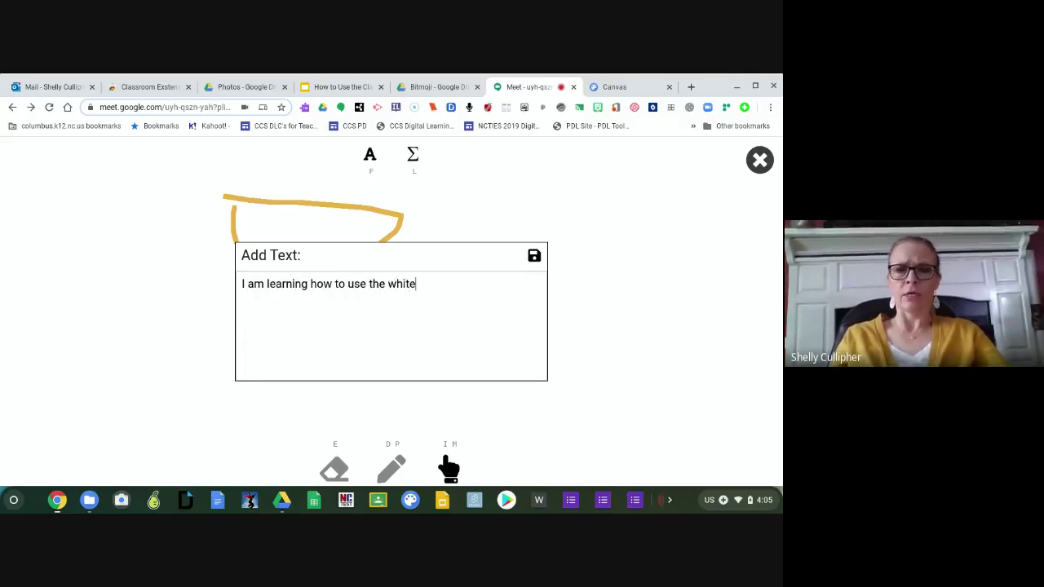
{"action": "type", "text": "board ico"}
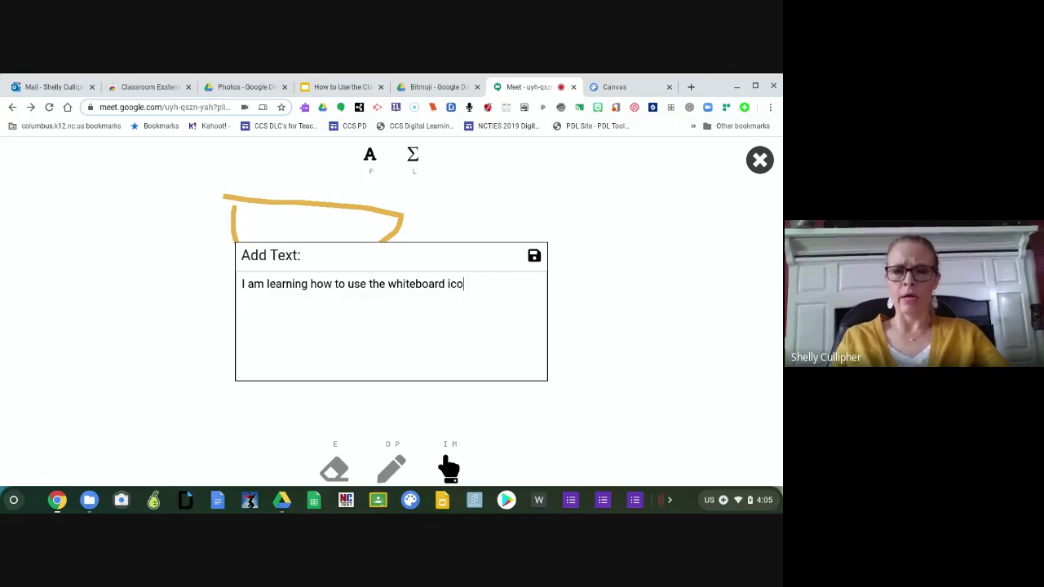
{"action": "key", "text": "BackSpace"}
{"action": "key", "text": "BackSpace"}
{"action": "key", "text": "BackSpace"}
{"action": "type", "text": "ap"}
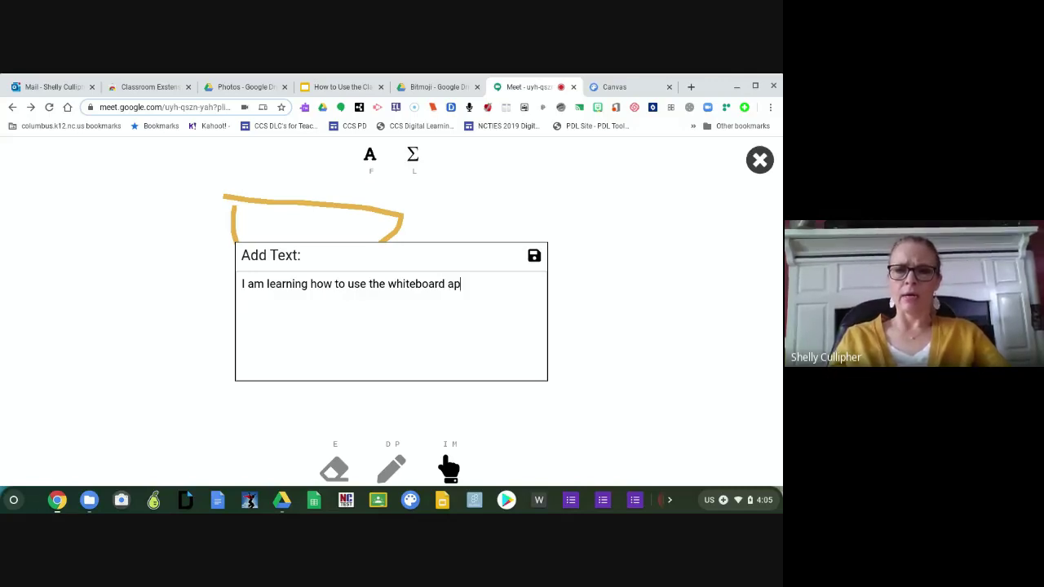
{"action": "type", "text": "plica"}
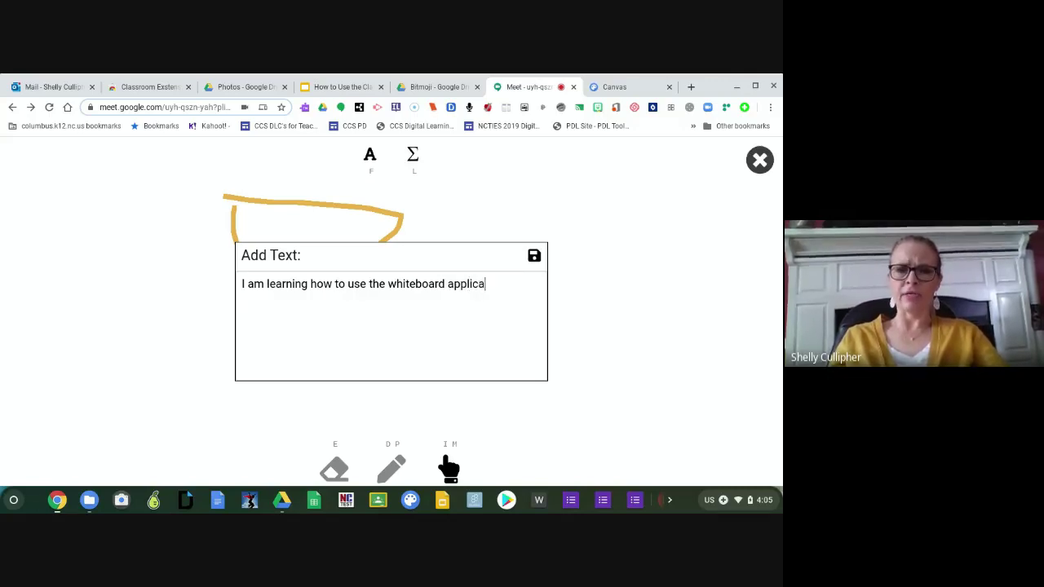
{"action": "type", "text": "tion"}
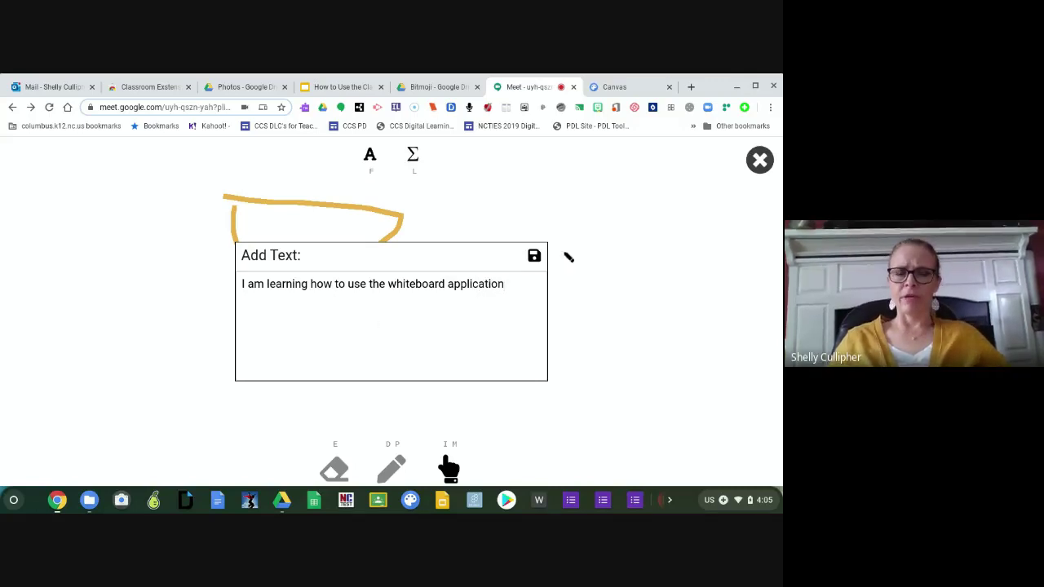
{"action": "left_click", "coordinate": [534, 256]}
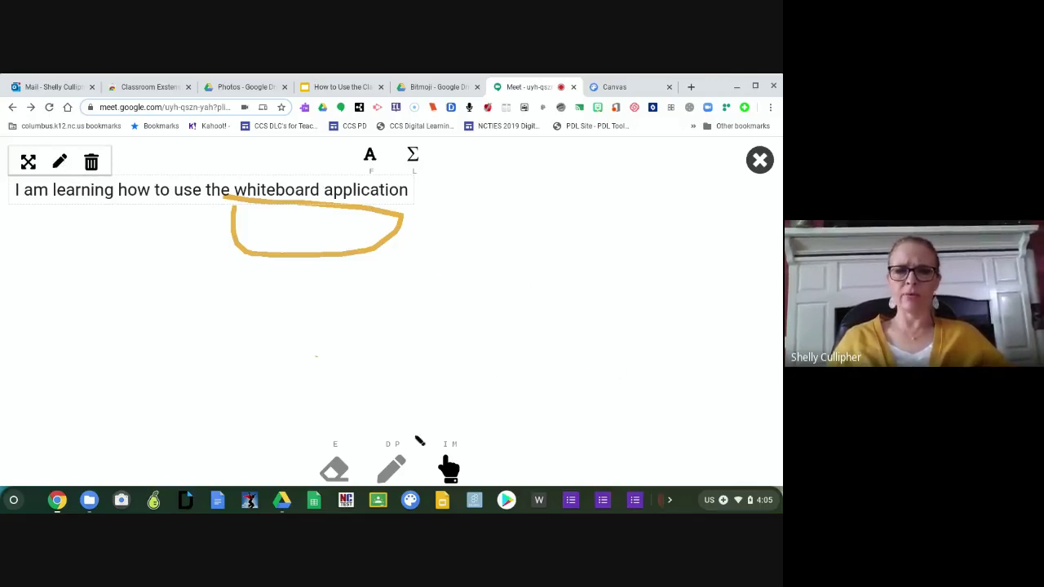
Step: Write the equation 1+1=2 by hand in blue below the orange shape on the whiteboard
{"action": "left_click", "coordinate": [394, 465]}
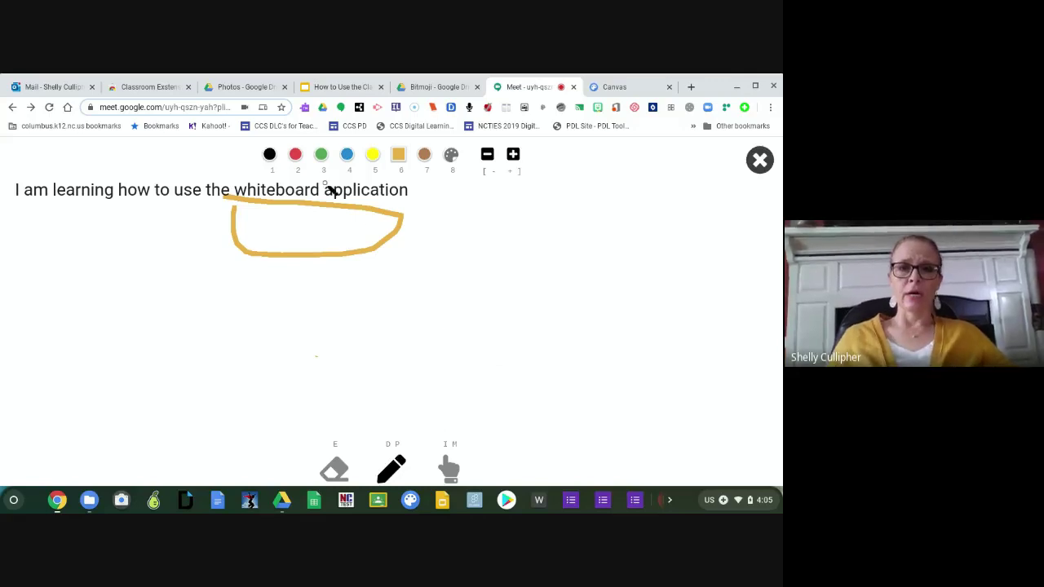
{"action": "left_click", "coordinate": [347, 158]}
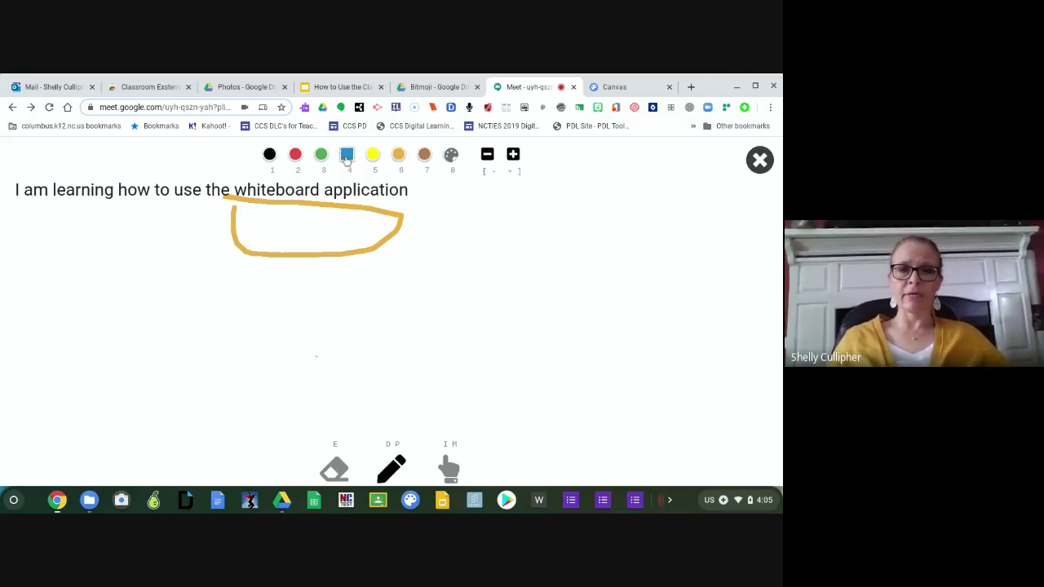
{"action": "left_click_drag", "start_coordinate": [116, 270], "coordinate": [116, 339]}
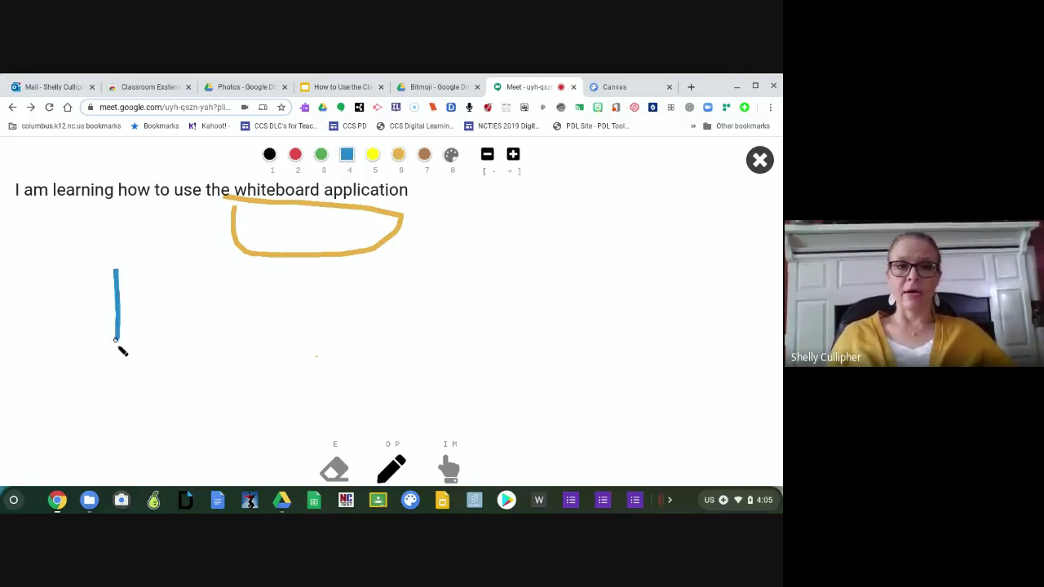
{"action": "left_click_drag", "start_coordinate": [162, 270], "coordinate": [173, 340]}
{"action": "mouse_move", "coordinate": [146, 299]}
{"action": "left_mouse_down"}
{"action": "mouse_move", "coordinate": [181, 301]}
{"action": "mouse_move", "coordinate": [217, 336]}
{"action": "left_mouse_up"}
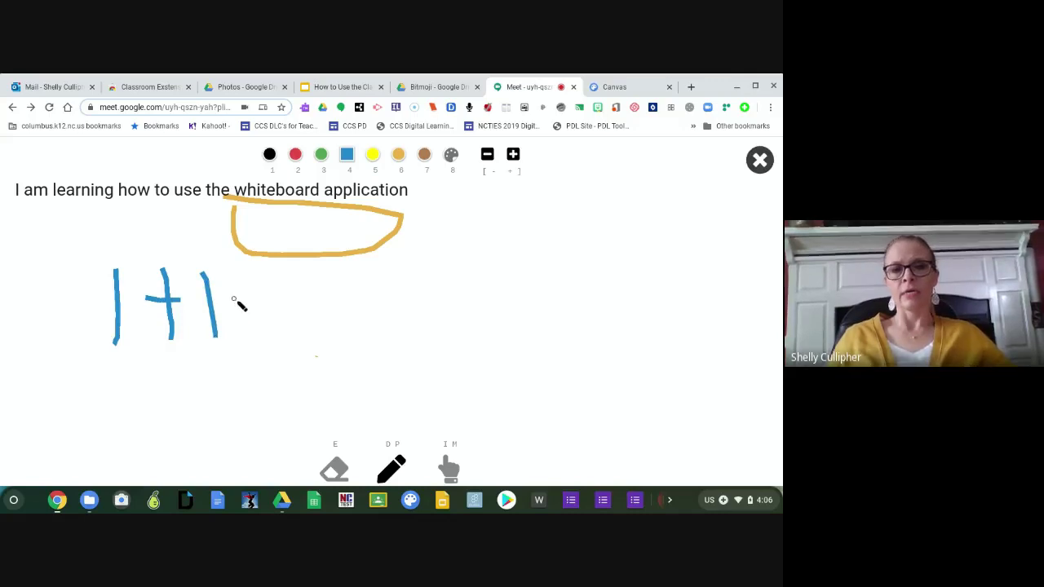
{"action": "mouse_move", "coordinate": [231, 295]}
{"action": "left_mouse_down"}
{"action": "mouse_move", "coordinate": [280, 297]}
{"action": "mouse_move", "coordinate": [300, 317]}
{"action": "left_mouse_up"}
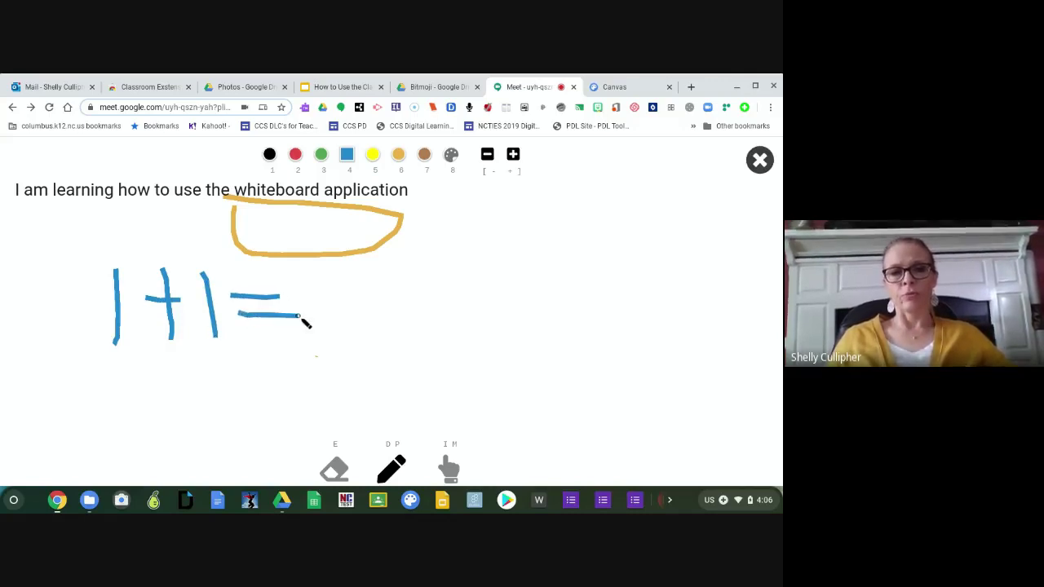
{"action": "mouse_move", "coordinate": [340, 277]}
{"action": "left_mouse_down"}
{"action": "mouse_move", "coordinate": [392, 278]}
{"action": "mouse_move", "coordinate": [343, 343]}
{"action": "mouse_move", "coordinate": [402, 356]}
{"action": "left_mouse_up"}
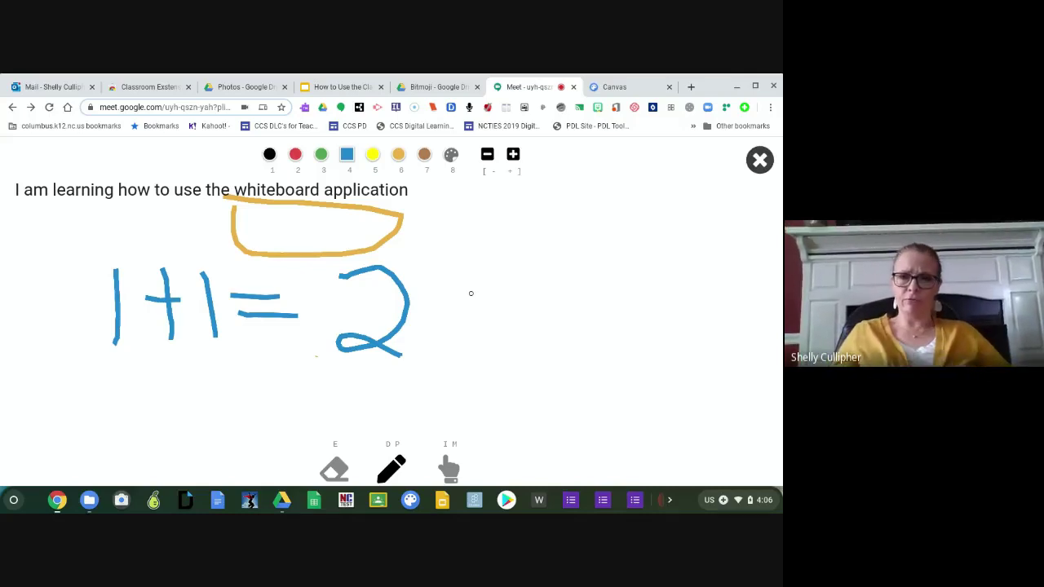
Step: Close the whiteboard and demonstrate raising and lowering your hand in the meeting once more
{"action": "left_click", "coordinate": [760, 161]}
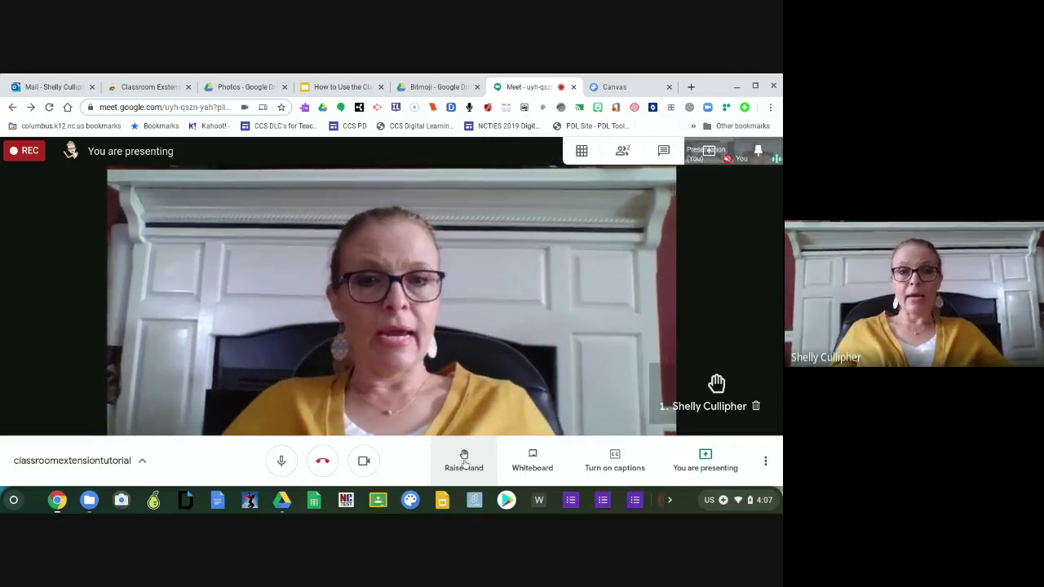
{"action": "left_click", "coordinate": [464, 462]}
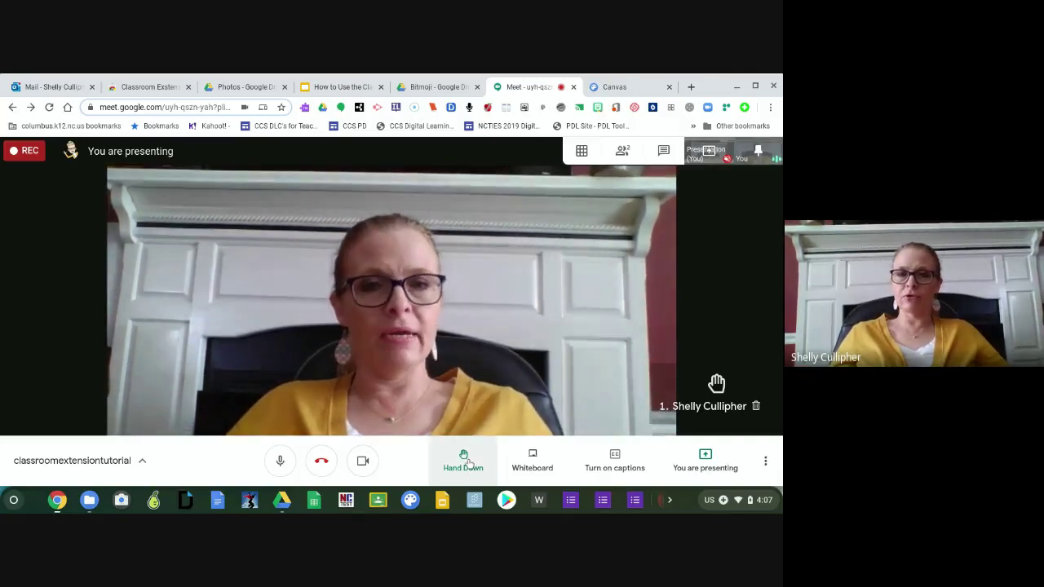
{"action": "left_click", "coordinate": [466, 461]}
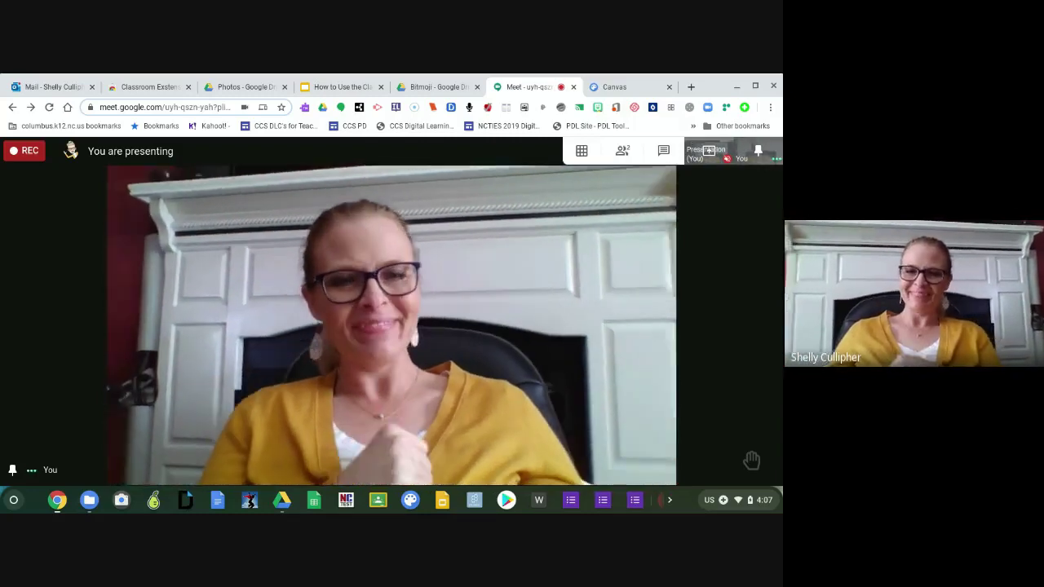
Step: Stop recording the meeting
{"action": "mouse_move", "coordinate": [747, 458]}
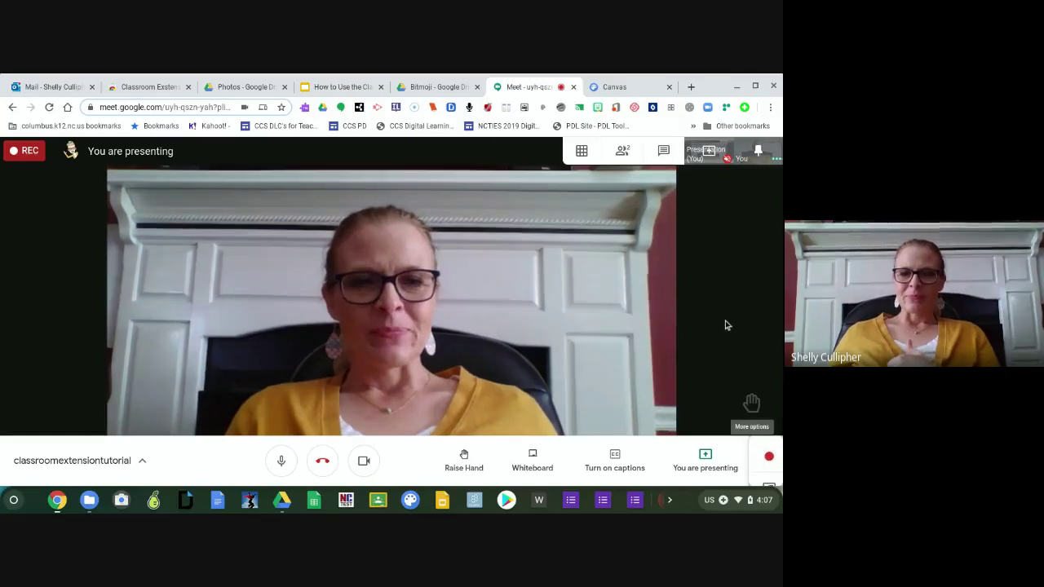
{"action": "left_click", "coordinate": [765, 461]}
{"action": "left_click", "coordinate": [699, 231]}
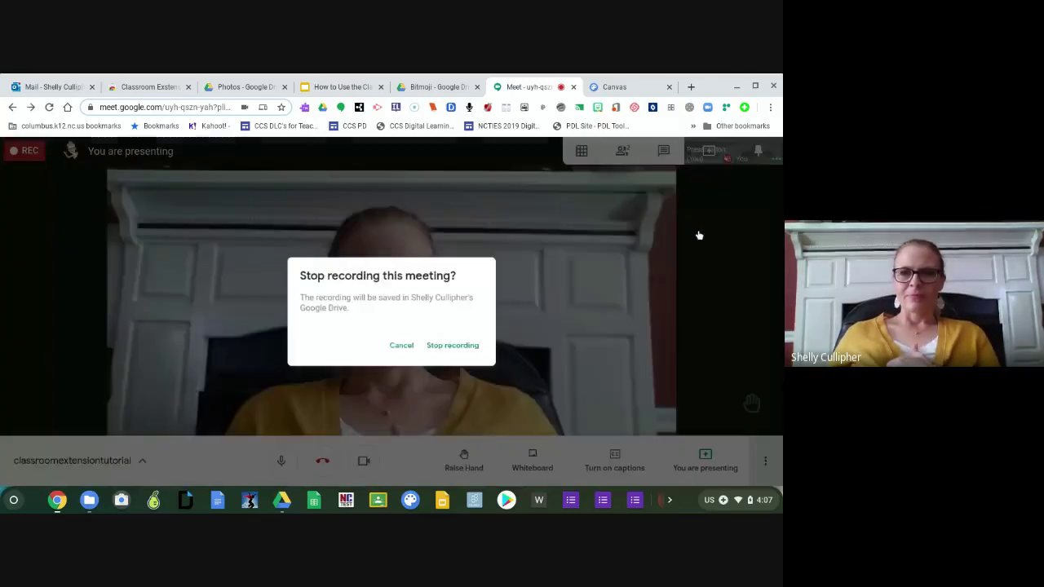